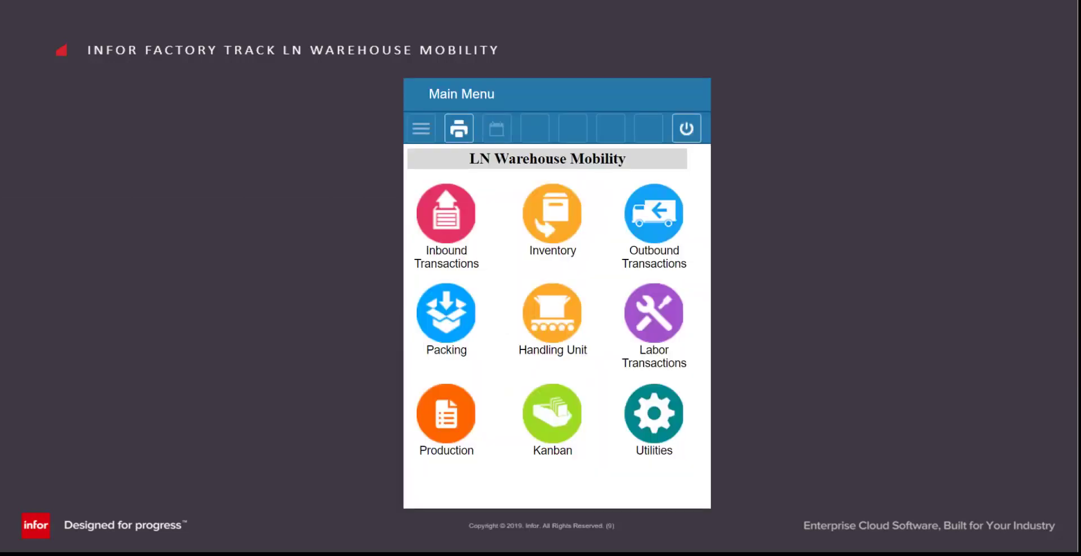
- Open Outbound Picking, keep Pick By as Order, and enter sales order 100000993
{"action": "left_click", "coordinate": [666, 214]}
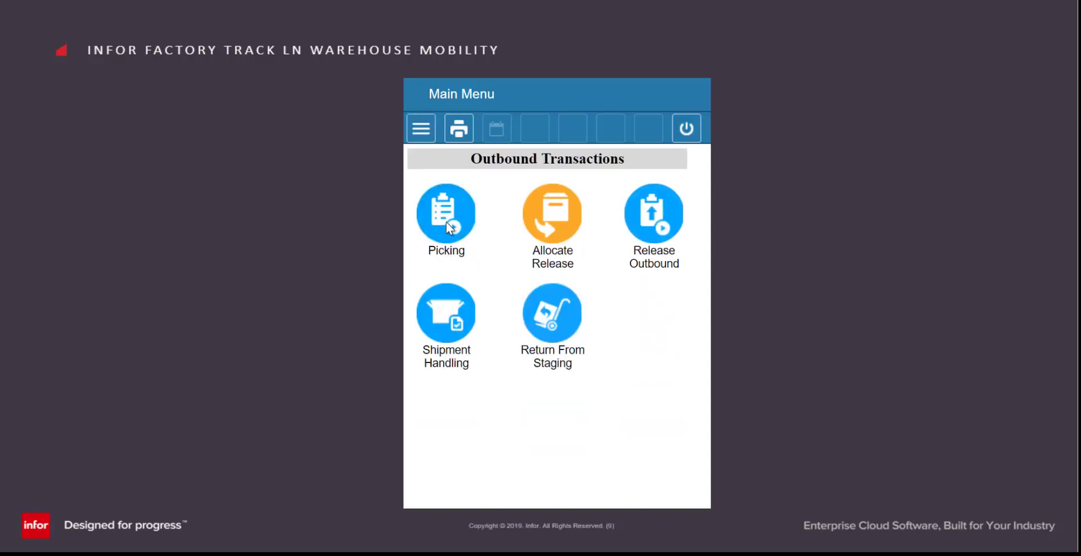
{"action": "left_click", "coordinate": [448, 226]}
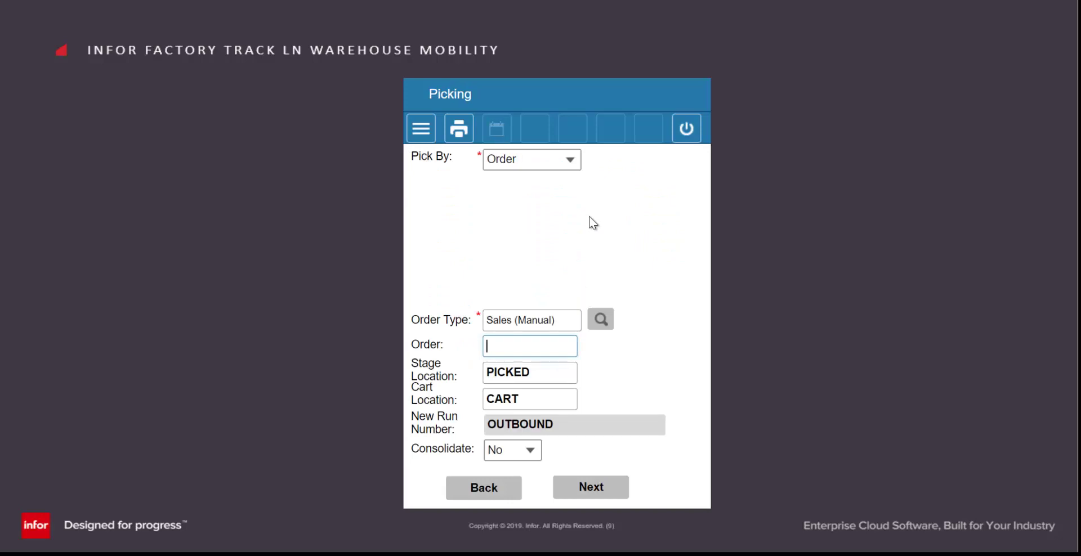
{"action": "left_click", "coordinate": [570, 166]}
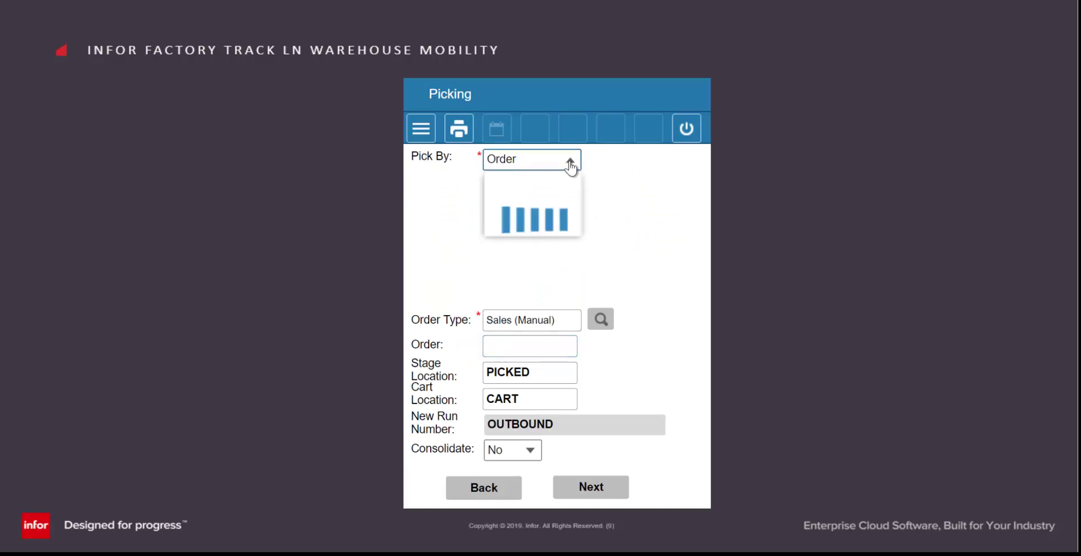
{"action": "left_click", "coordinate": [577, 173]}
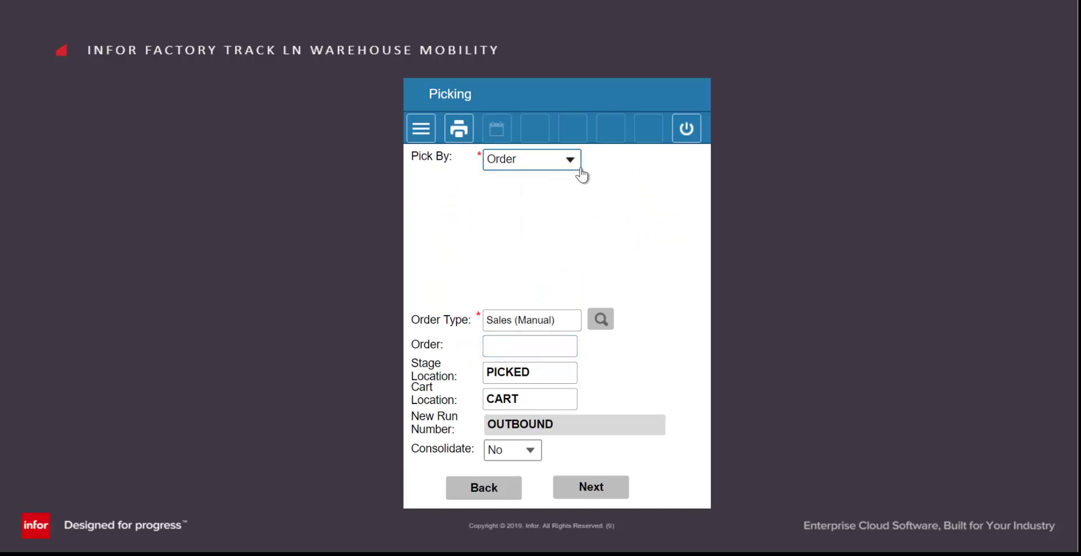
{"action": "left_click", "coordinate": [501, 345]}
{"action": "type", "text": "100000993"}
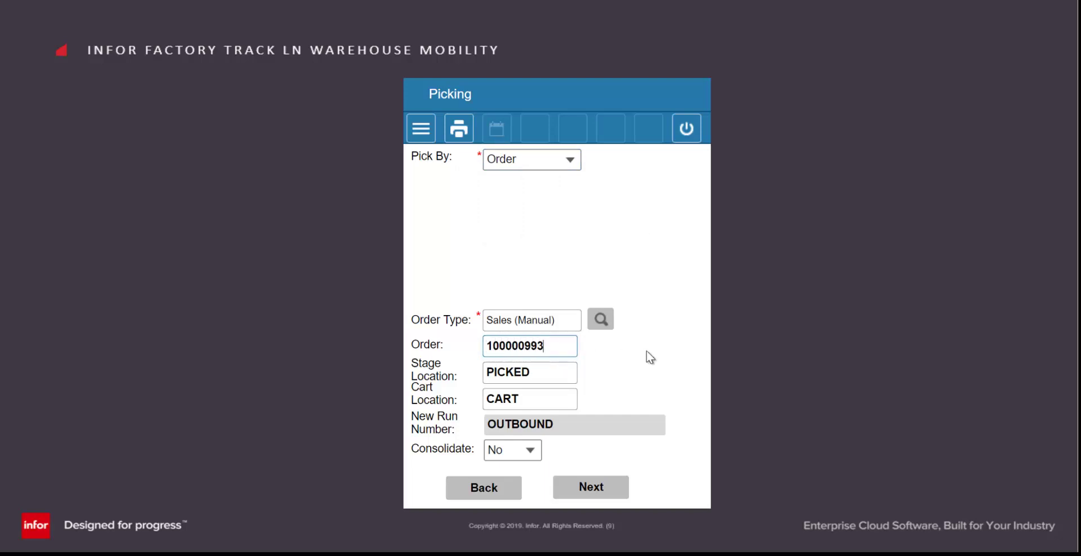
{"action": "key", "text": "Tab"}
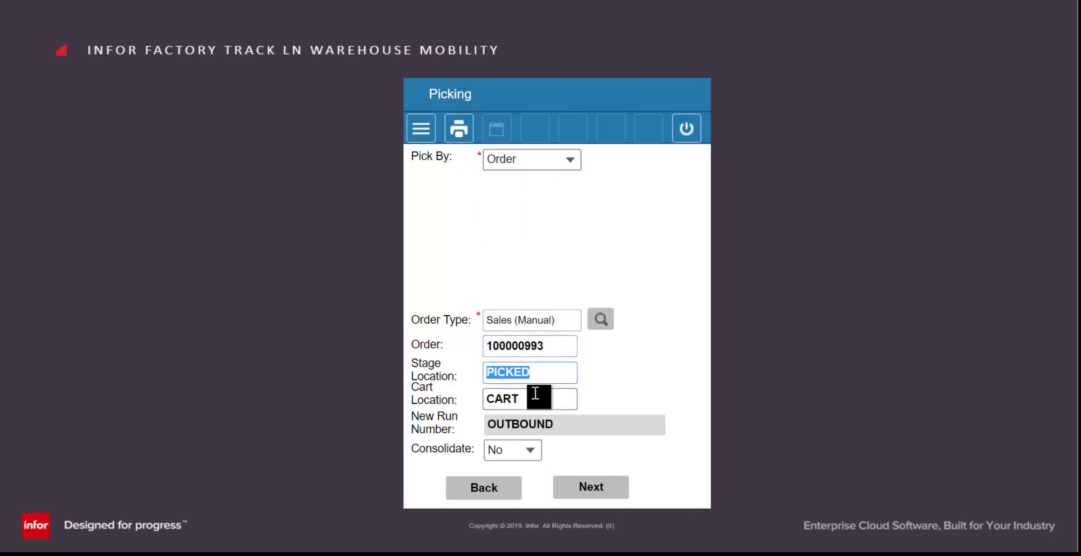
- Load the order's lines and review FTWM02, FTWM04LD, FTWM07 and FTWM08 at A005
{"action": "left_click", "coordinate": [595, 489]}
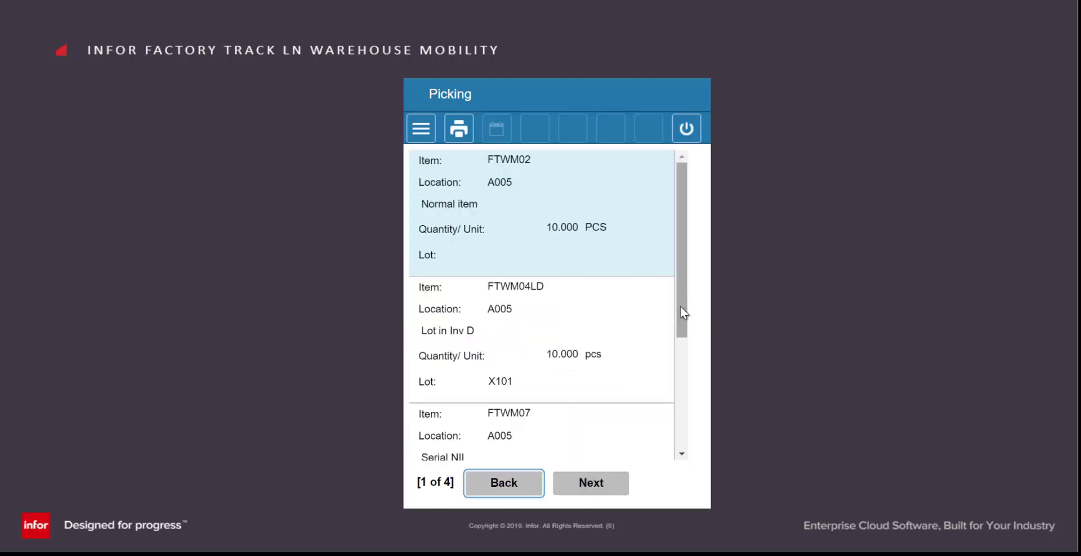
{"action": "left_click", "coordinate": [603, 232]}
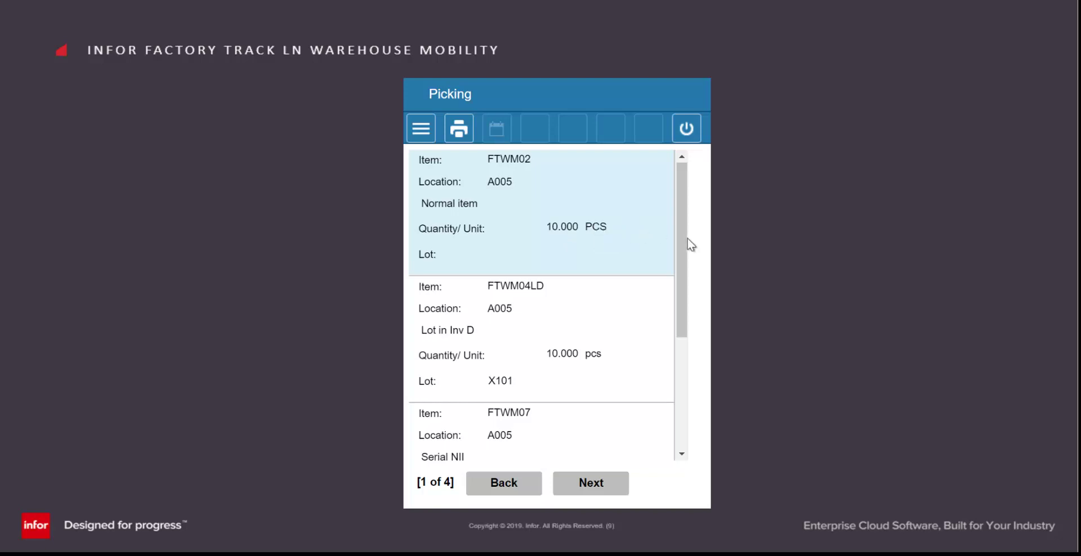
{"action": "left_click_drag", "start_coordinate": [680, 245], "coordinate": [680, 307]}
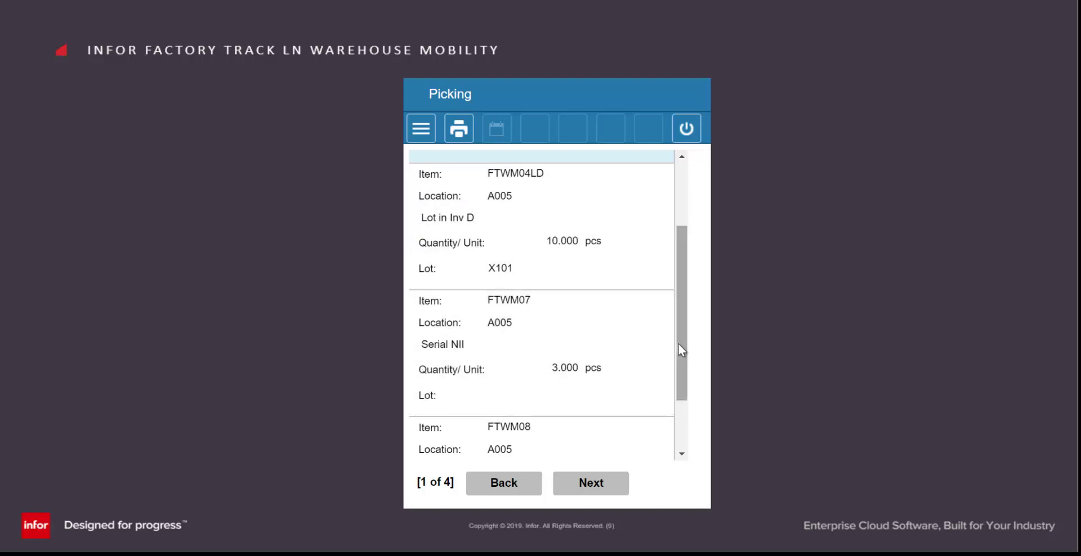
{"action": "left_click_drag", "start_coordinate": [680, 346], "coordinate": [684, 397]}
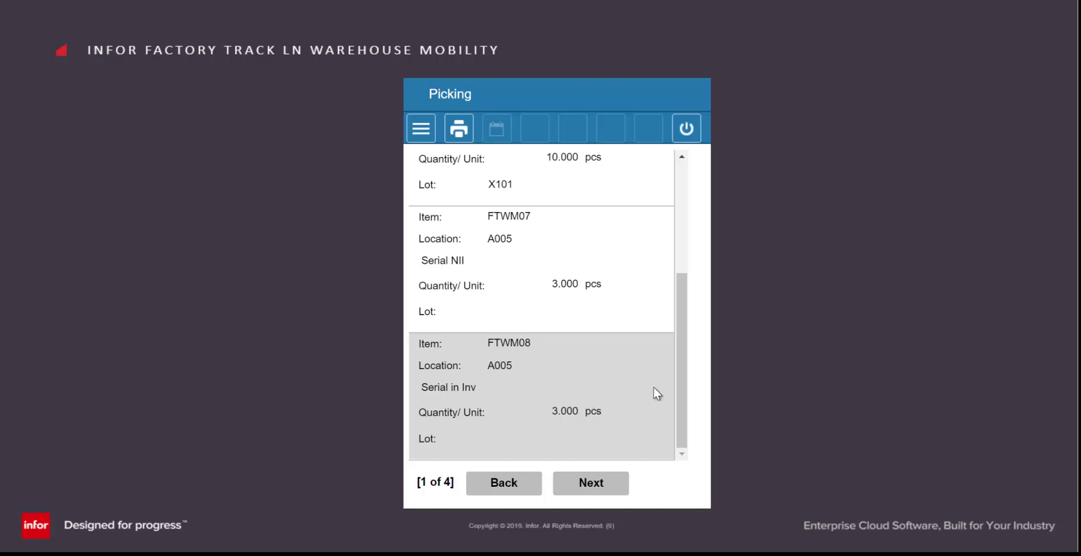
{"action": "left_click_drag", "start_coordinate": [682, 381], "coordinate": [691, 254]}
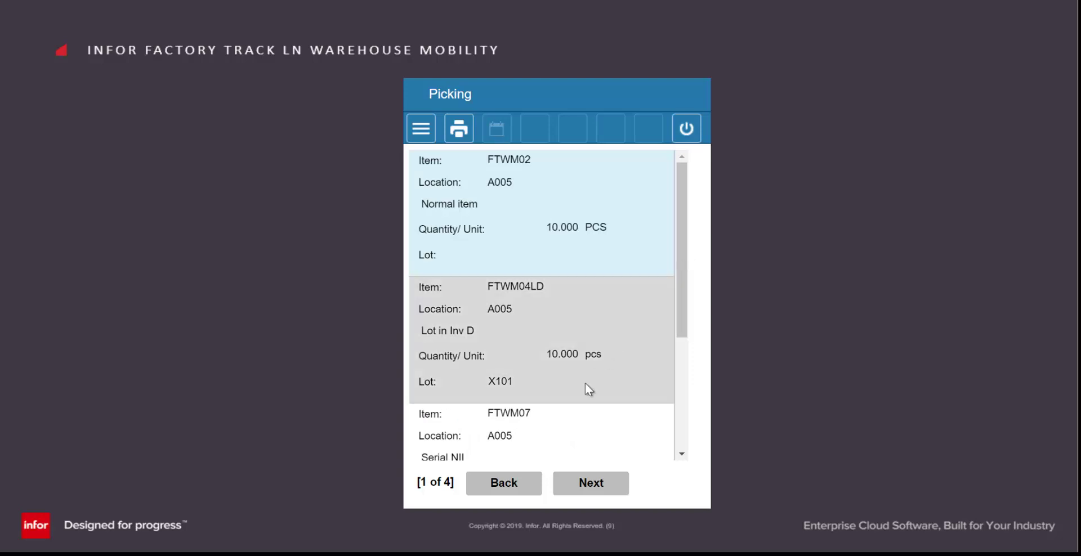
- Pick 10 PCS of item FTWM02 from location A005 and submit the line
{"action": "left_click", "coordinate": [589, 483]}
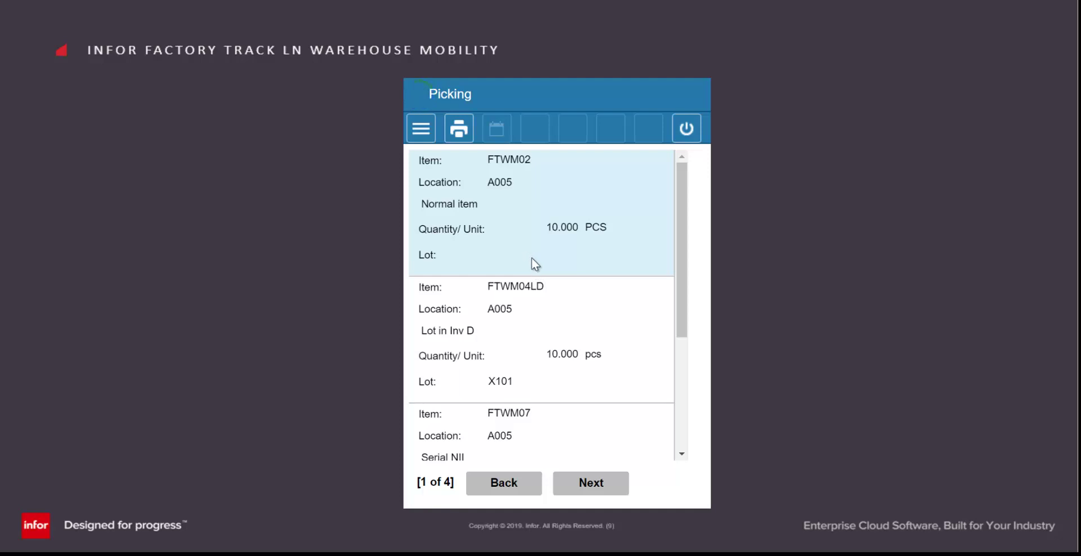
{"action": "type", "text": "FTWM02"}
{"action": "key", "text": "Return"}
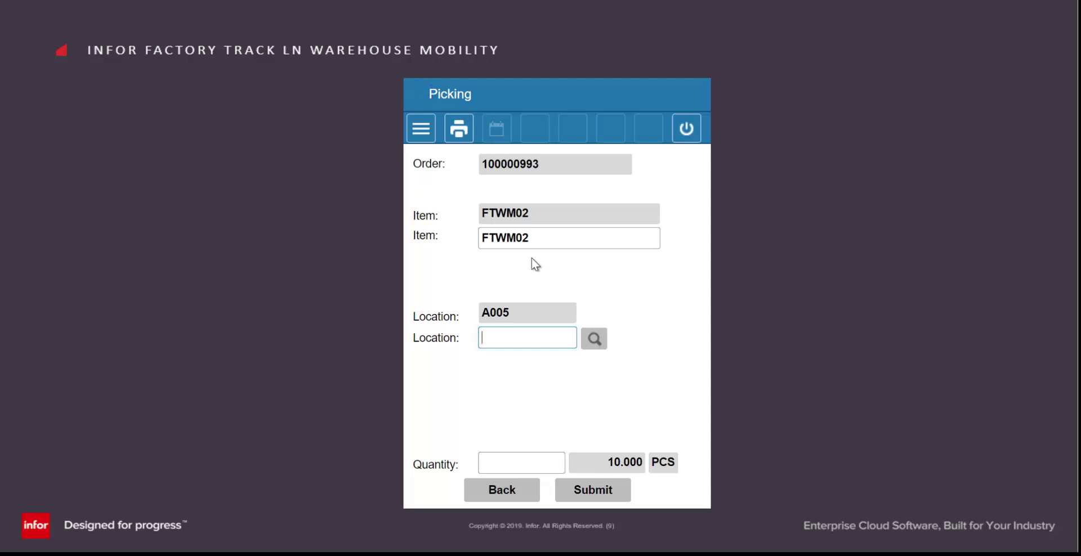
{"action": "type", "text": "A005"}
{"action": "key", "text": "Return"}
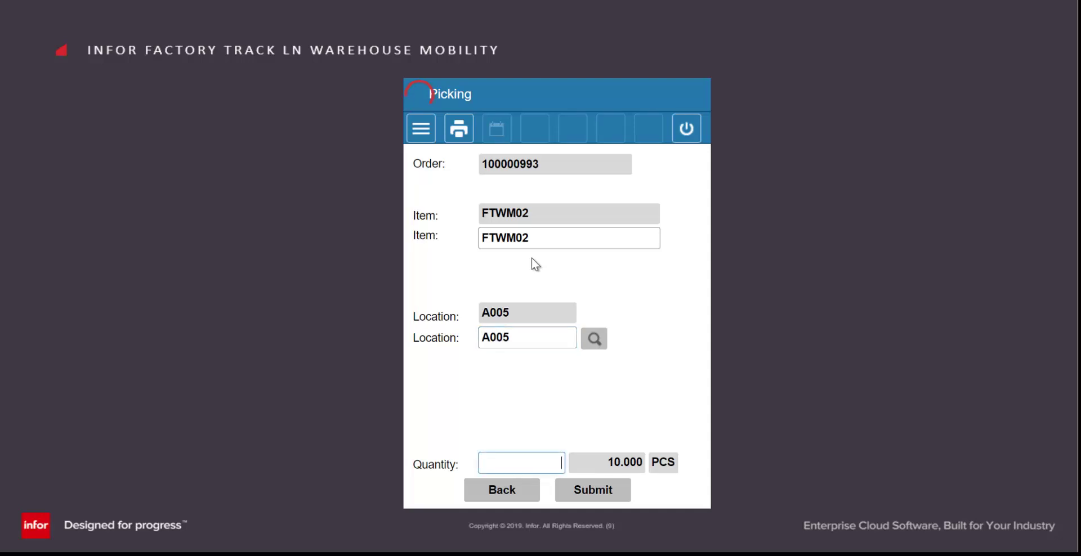
{"action": "type", "text": "10"}
{"action": "key", "text": "Return"}
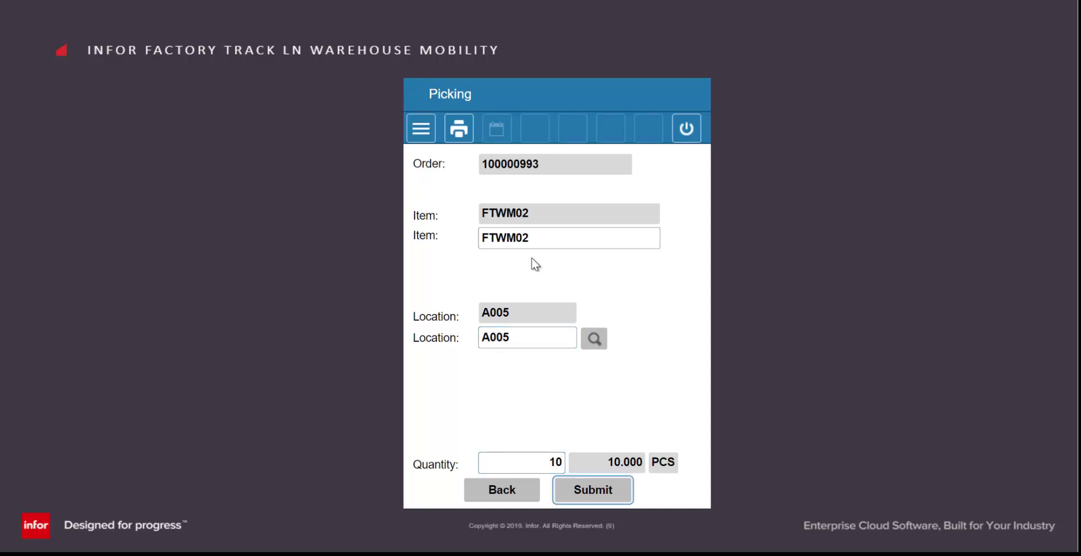
{"action": "left_click", "coordinate": [614, 496]}
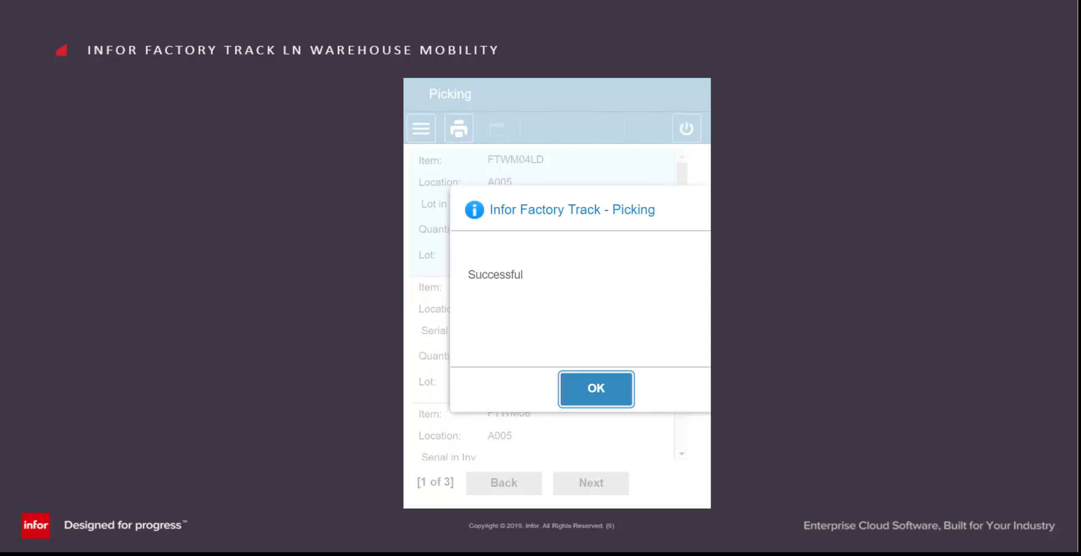
- Pick 10 pcs of FTWM04LD, lot X101, from A005 and acknowledge the confirmation
{"action": "left_click", "coordinate": [611, 401]}
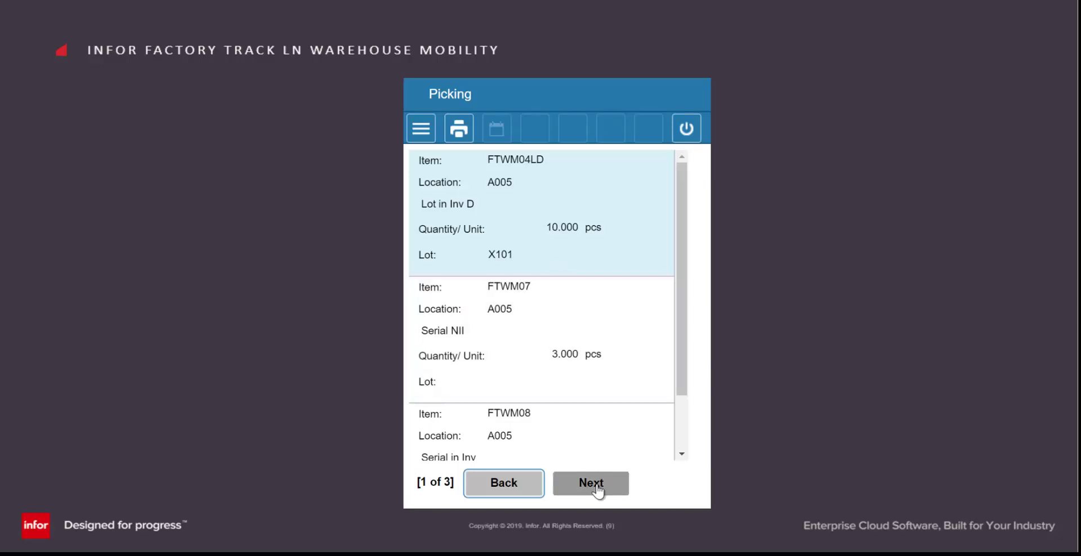
{"action": "left_click", "coordinate": [598, 492]}
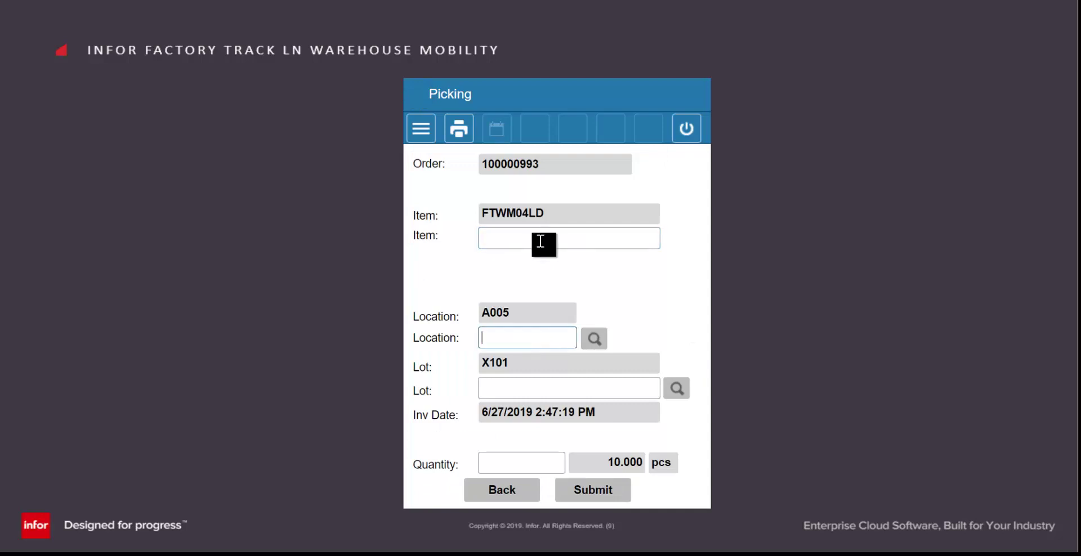
{"action": "type", "text": "FTWM04LD"}
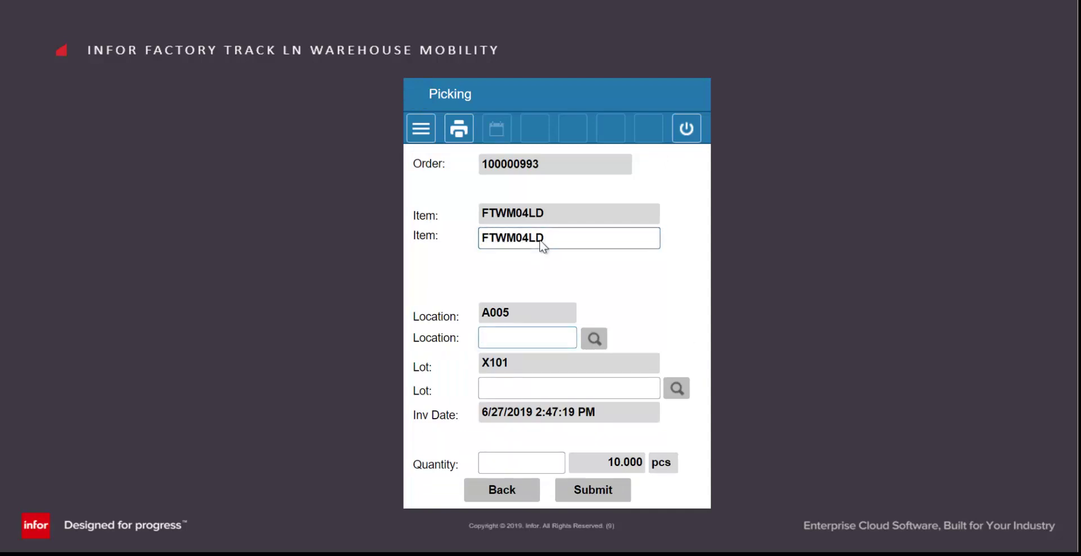
{"action": "type", "text": "A005"}
{"action": "key", "text": "Return"}
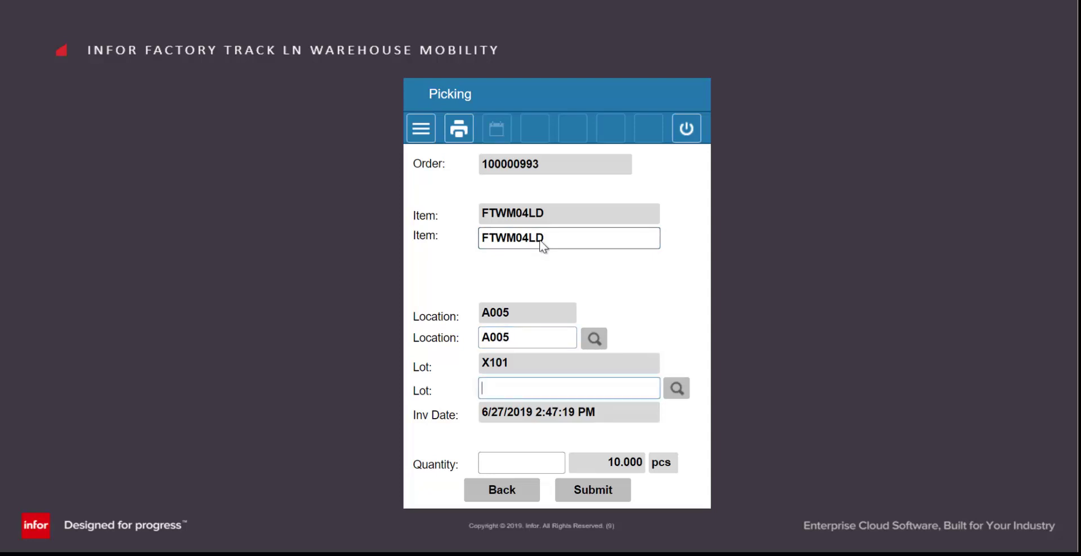
{"action": "type", "text": "X101"}
{"action": "key", "text": "Return"}
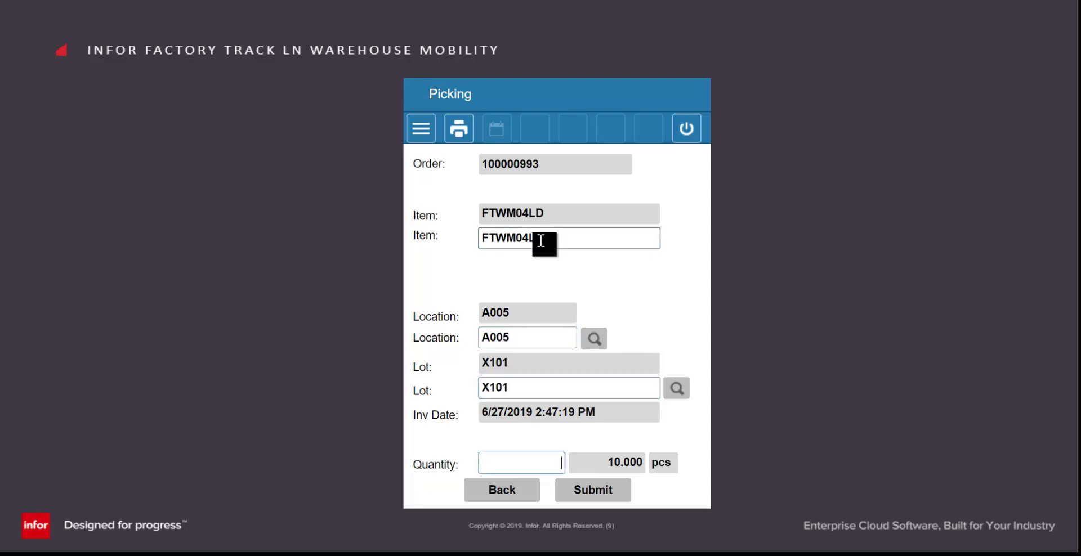
{"action": "type", "text": "10"}
{"action": "key", "text": "Return"}
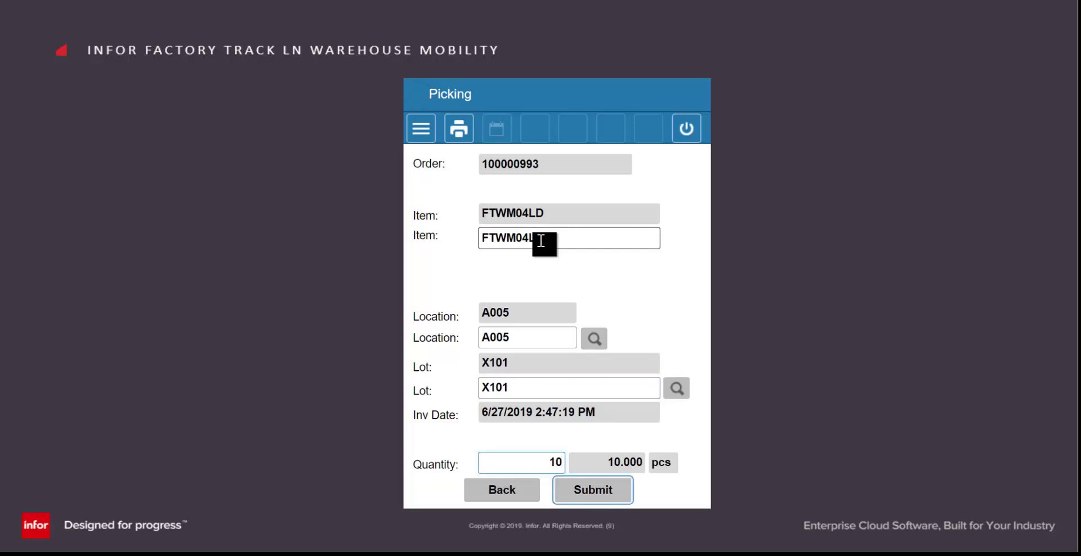
{"action": "left_click", "coordinate": [596, 490]}
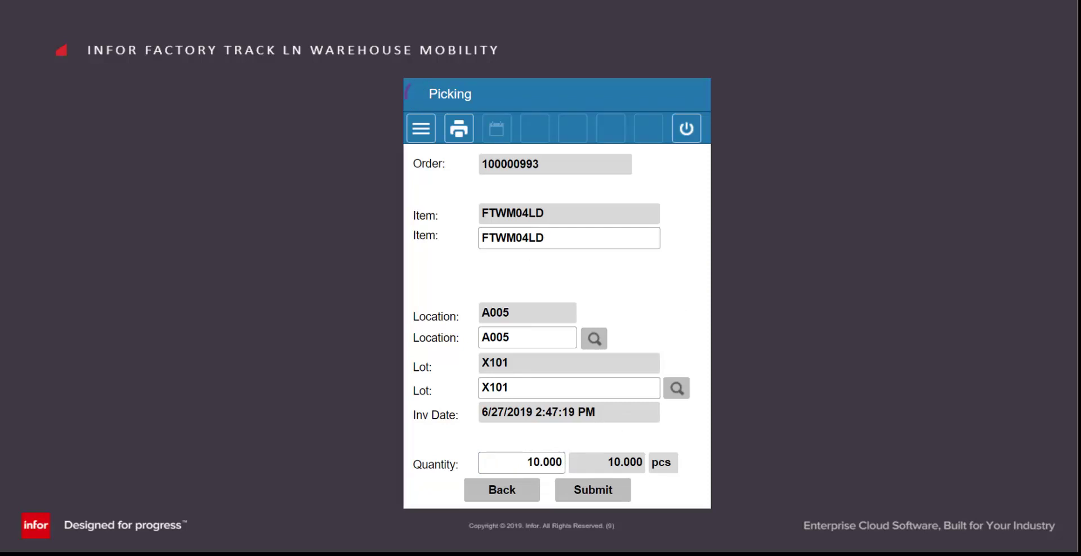
{"action": "left_click", "coordinate": [596, 396]}
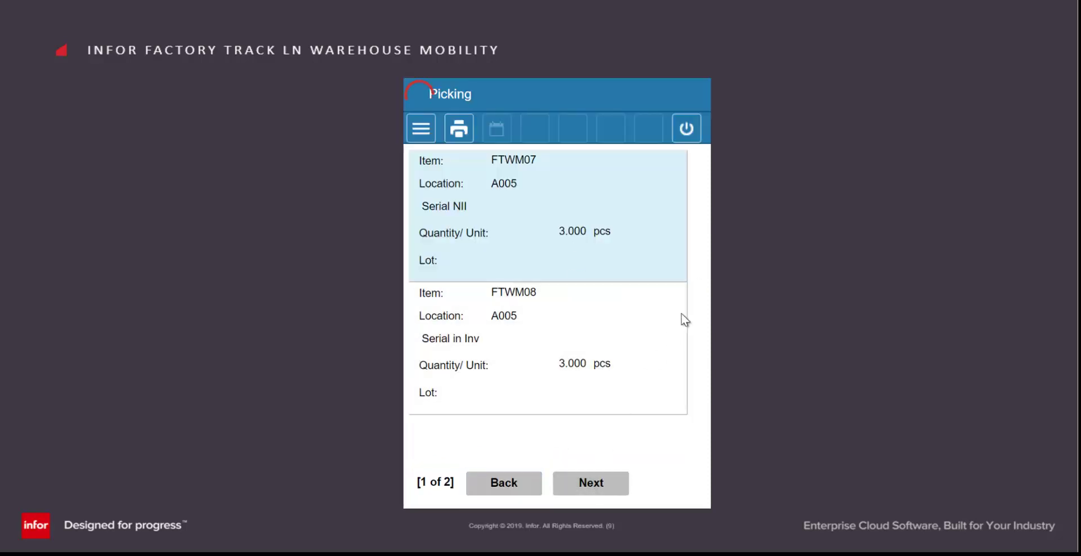
- Enter item FTWM07, location A005 and quantity 3, then submit the line
{"action": "left_click", "coordinate": [552, 246]}
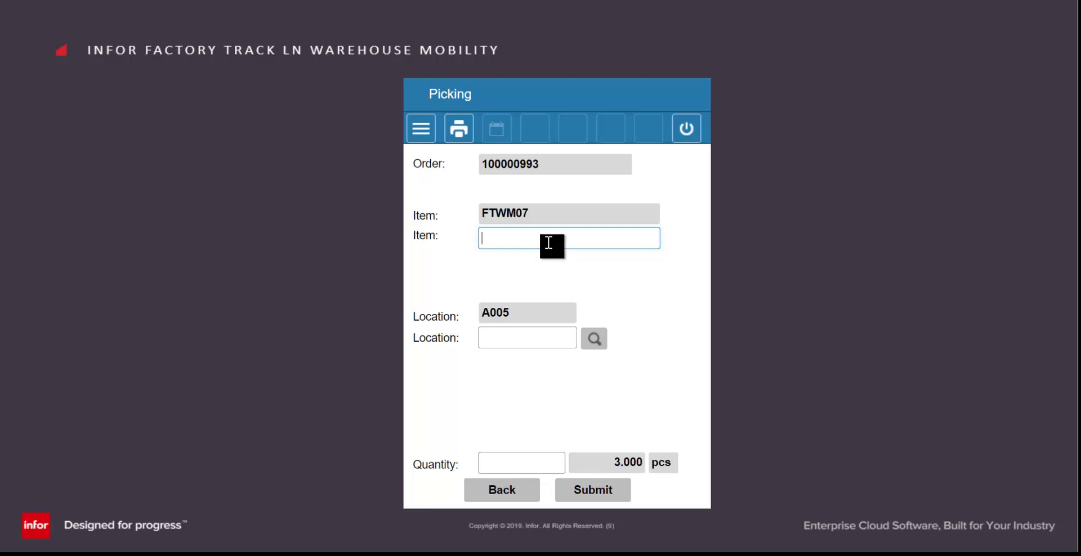
{"action": "type", "text": "FTWM07"}
{"action": "key", "text": "Return"}
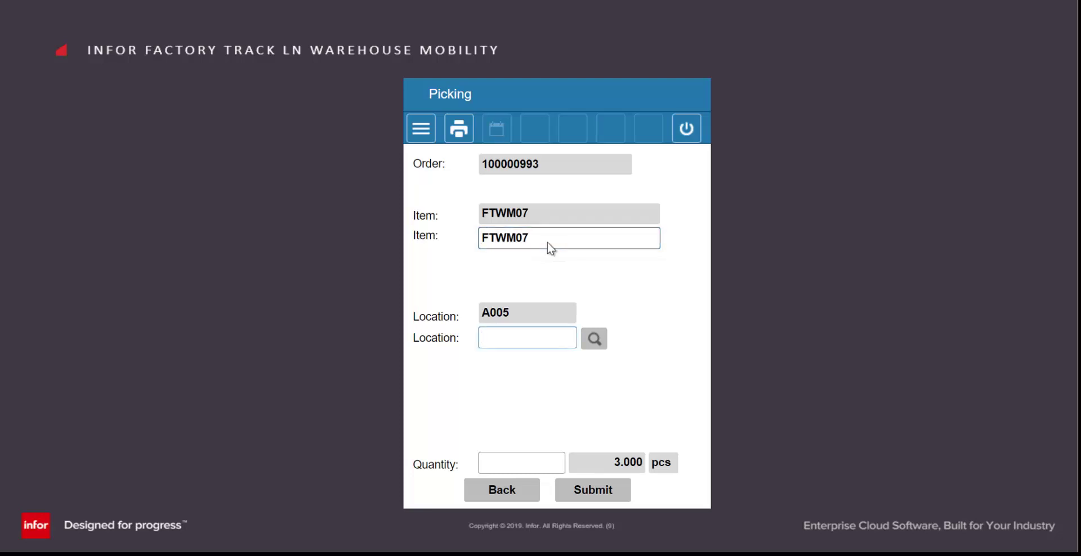
{"action": "type", "text": "A005"}
{"action": "key", "text": "Return"}
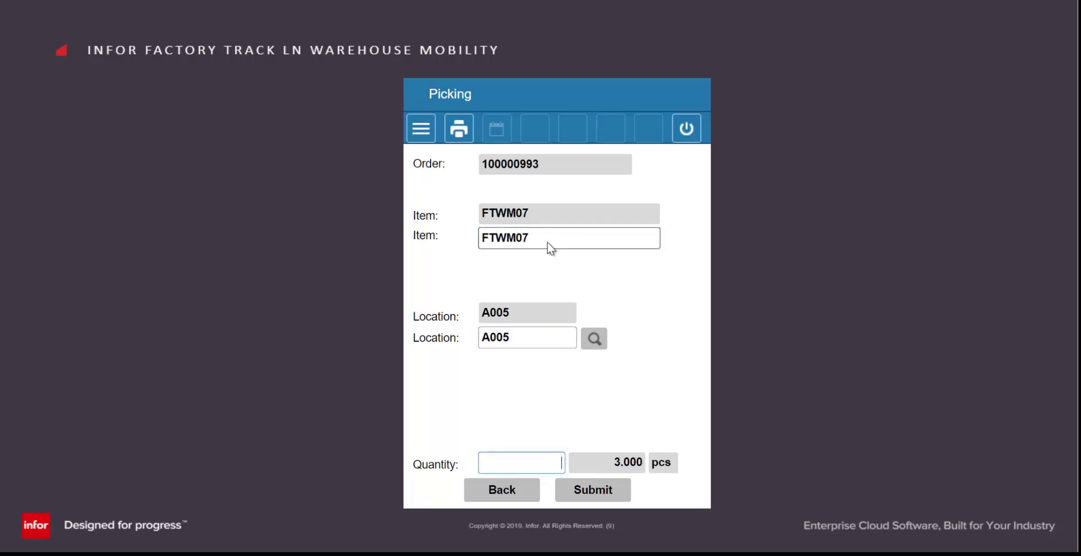
{"action": "type", "text": "3"}
{"action": "key", "text": "Tab"}
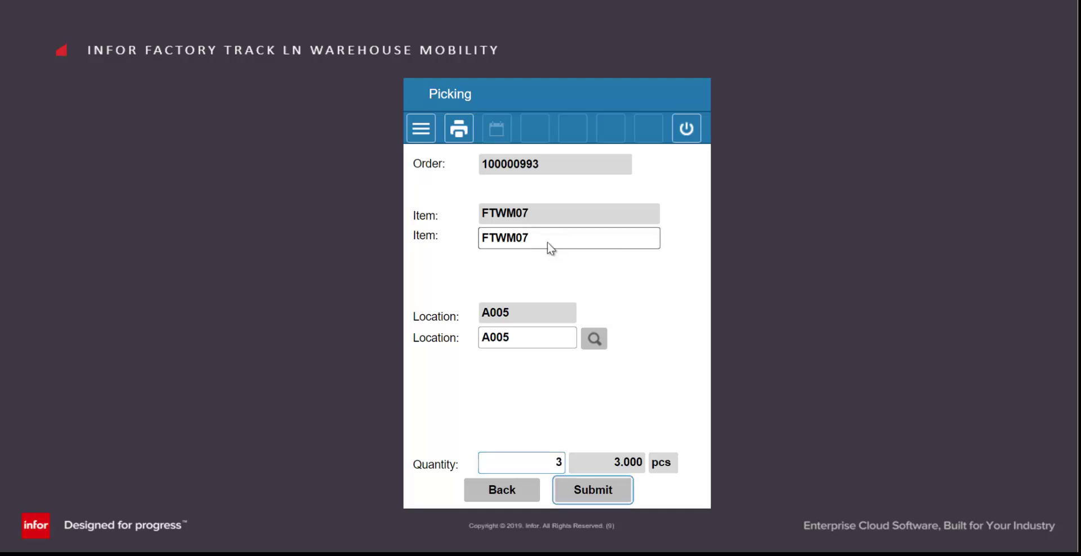
{"action": "left_click", "coordinate": [582, 495]}
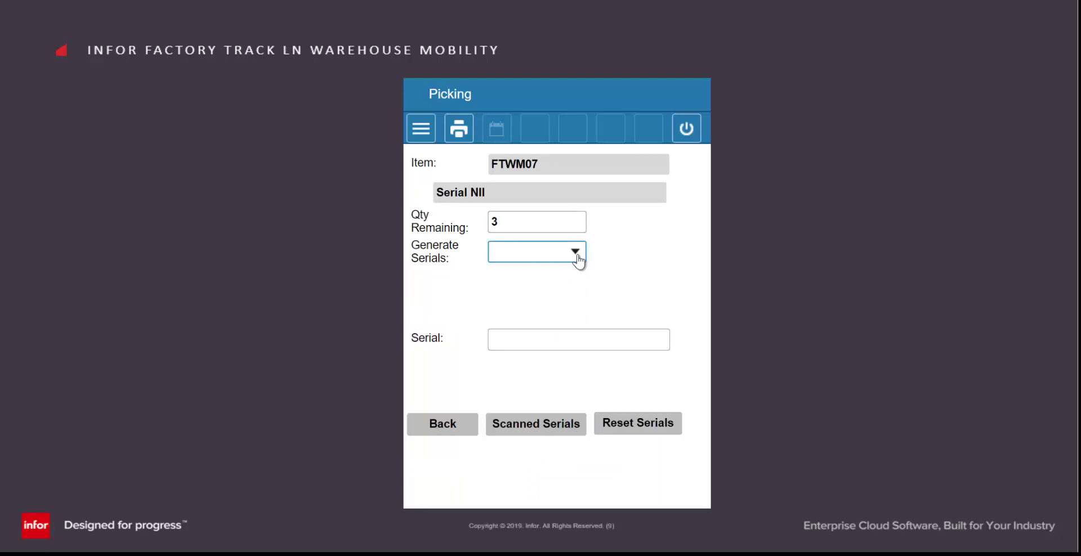
- Set Generate Serials to No and record serials U101, U102 and U103
{"action": "left_click", "coordinate": [536, 261]}
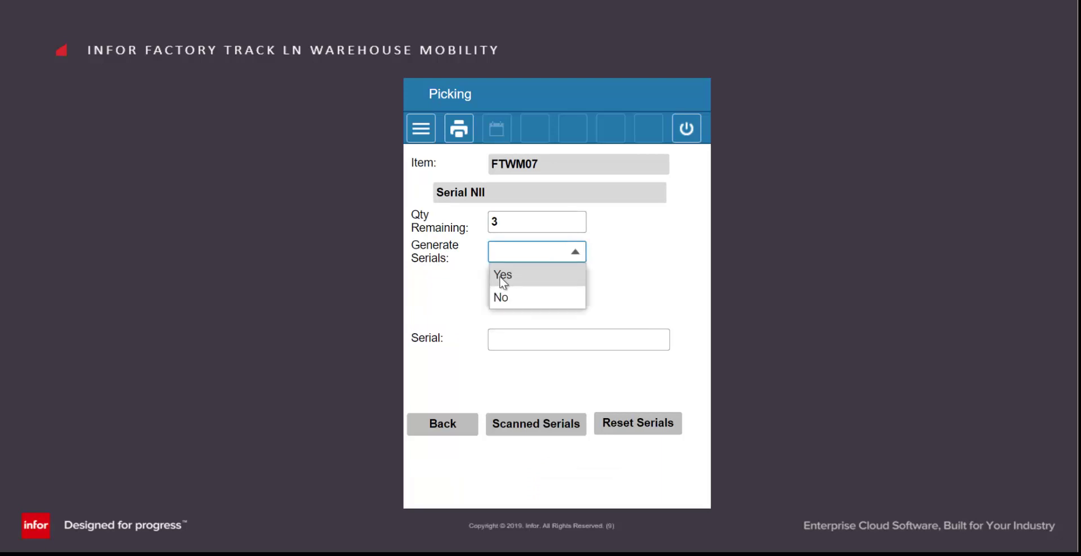
{"action": "left_click", "coordinate": [510, 298]}
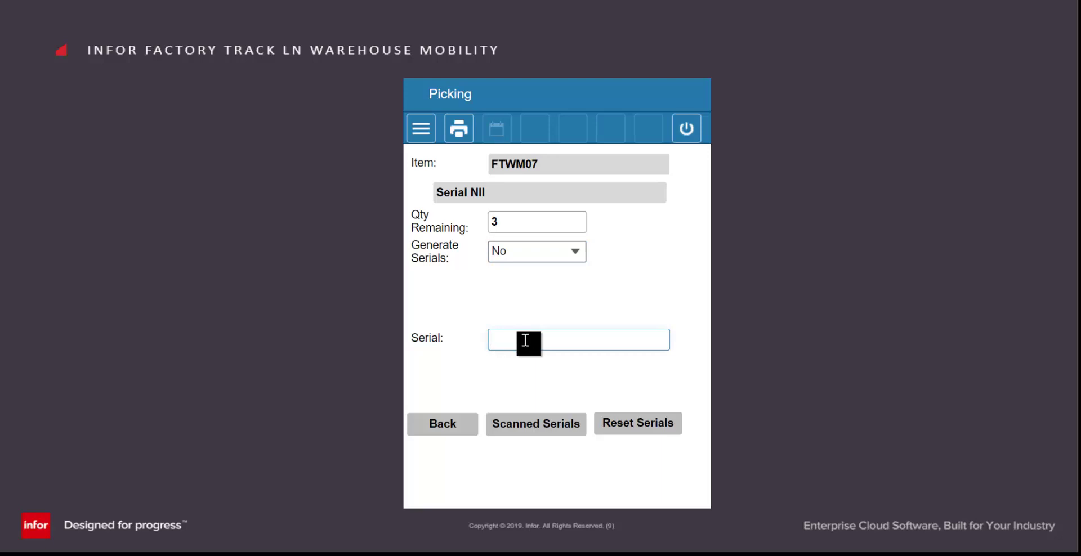
{"action": "type", "text": "U101"}
{"action": "key", "text": "Return"}
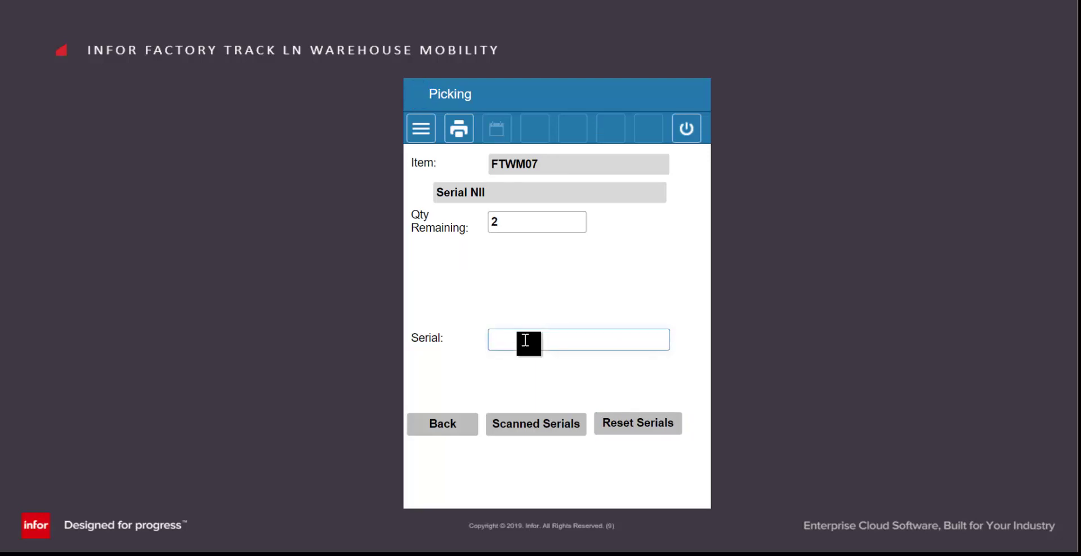
{"action": "type", "text": "U102"}
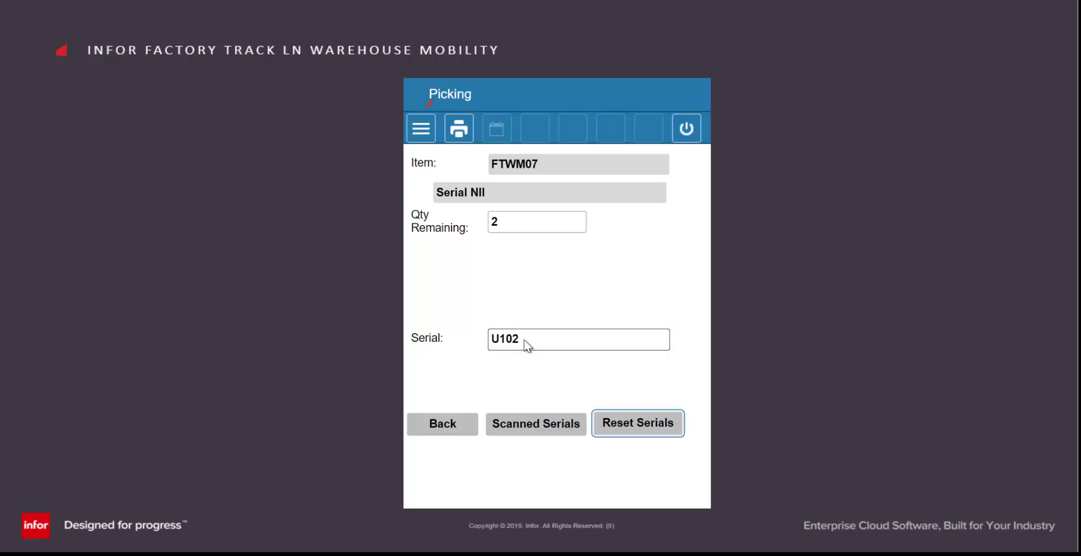
{"action": "type", "text": "U"}
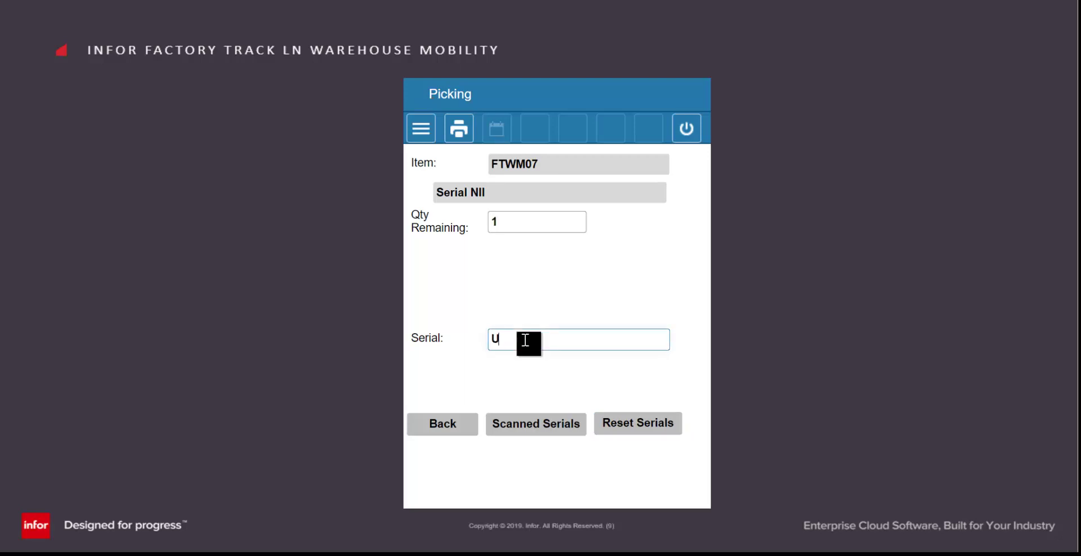
{"action": "type", "text": "103"}
{"action": "key", "text": "Return"}
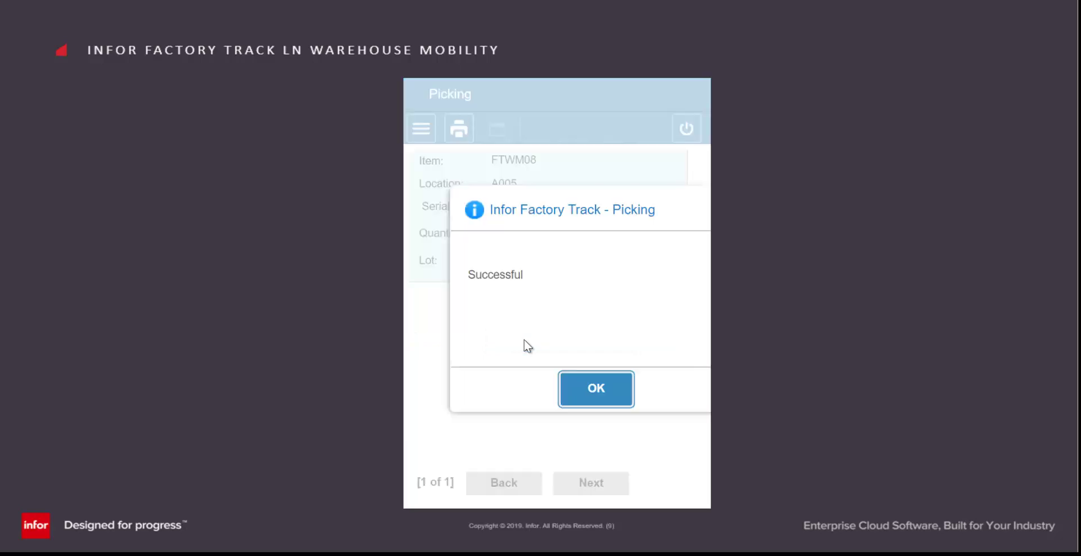
- Enter item FTWM08, location A005 and quantity 3, then submit the line
{"action": "left_click", "coordinate": [600, 397]}
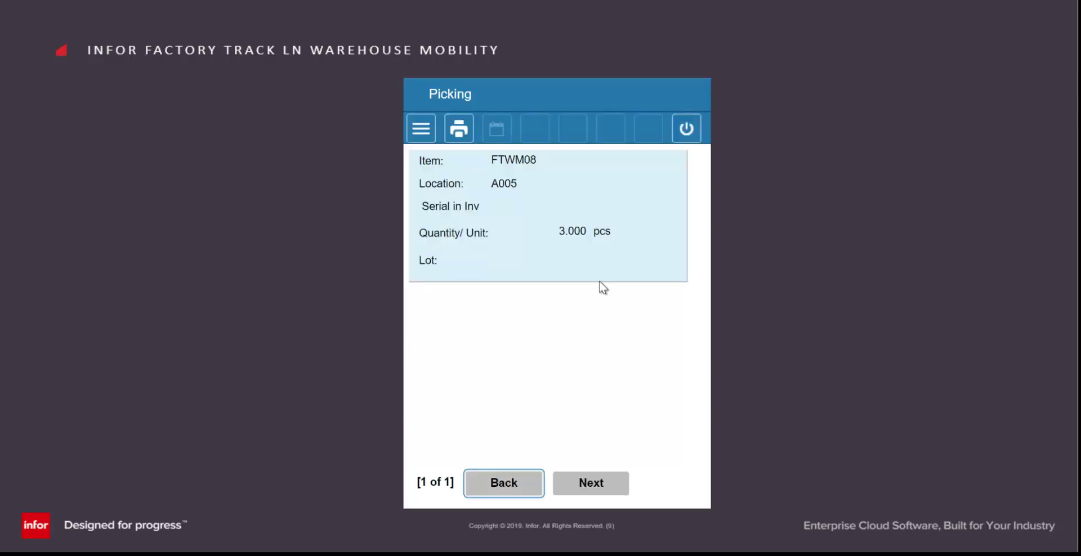
{"action": "left_click", "coordinate": [601, 485]}
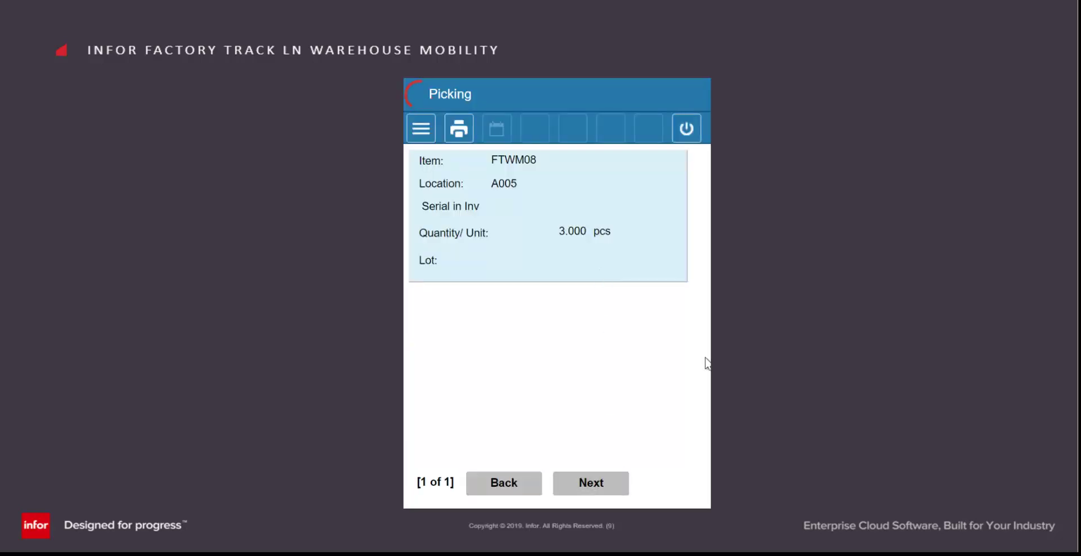
{"action": "type", "text": "F"}
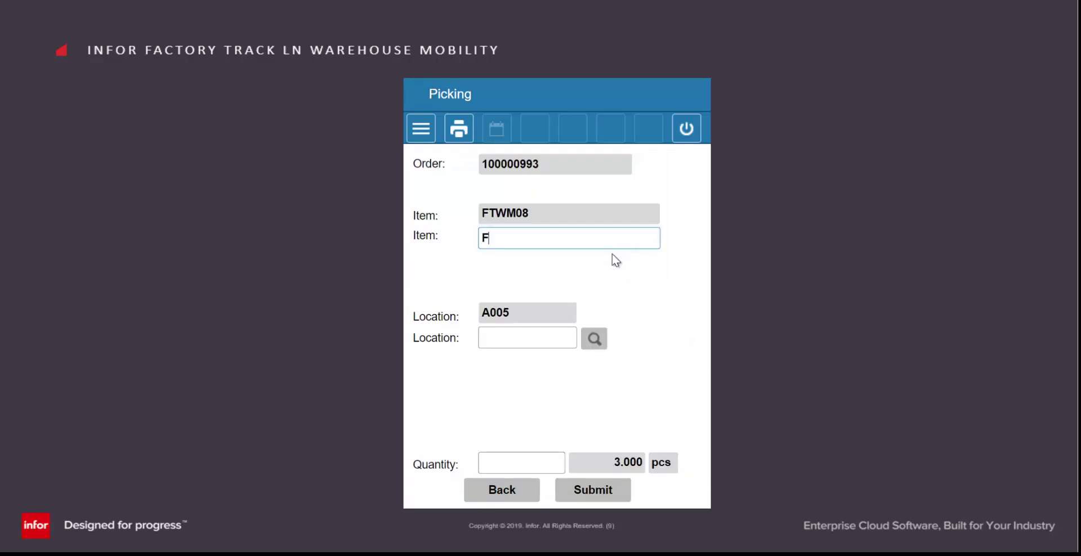
{"action": "type", "text": "TWM0"}
{"action": "type", "text": "8"}
{"action": "key", "text": "Return"}
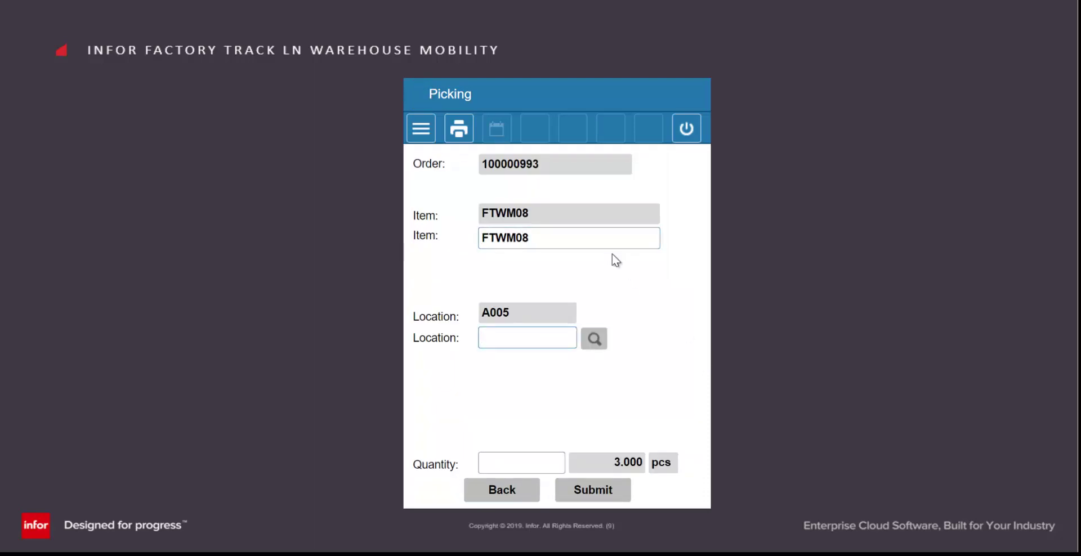
{"action": "type", "text": "A005"}
{"action": "key", "text": "Return"}
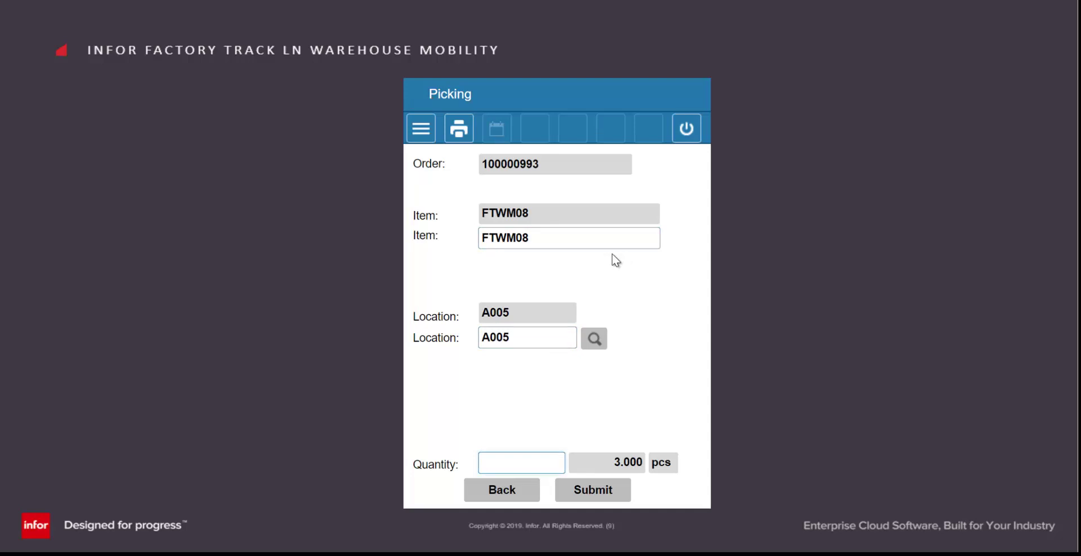
{"action": "type", "text": "3"}
{"action": "key", "text": "Return"}
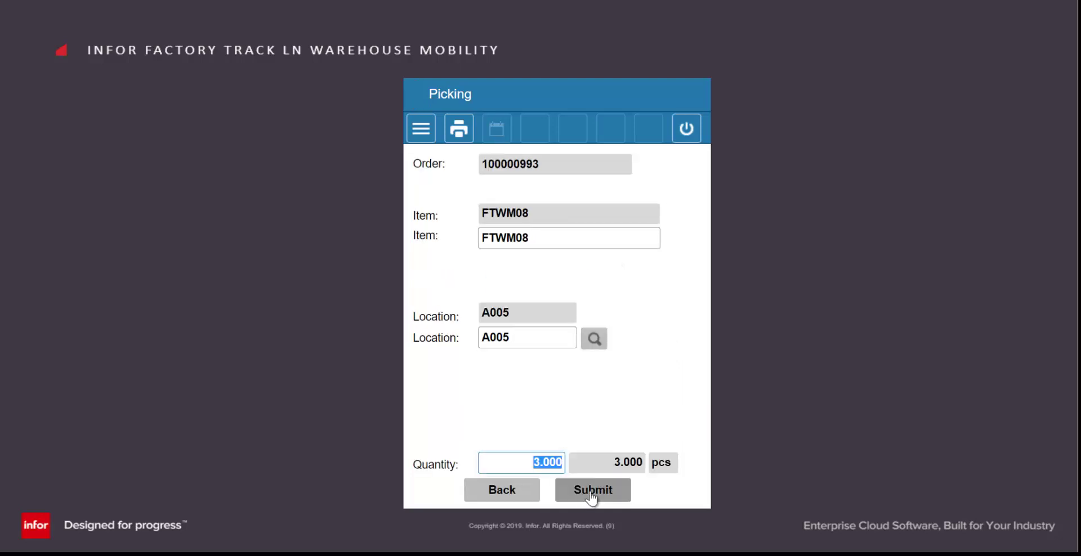
{"action": "left_click", "coordinate": [591, 490]}
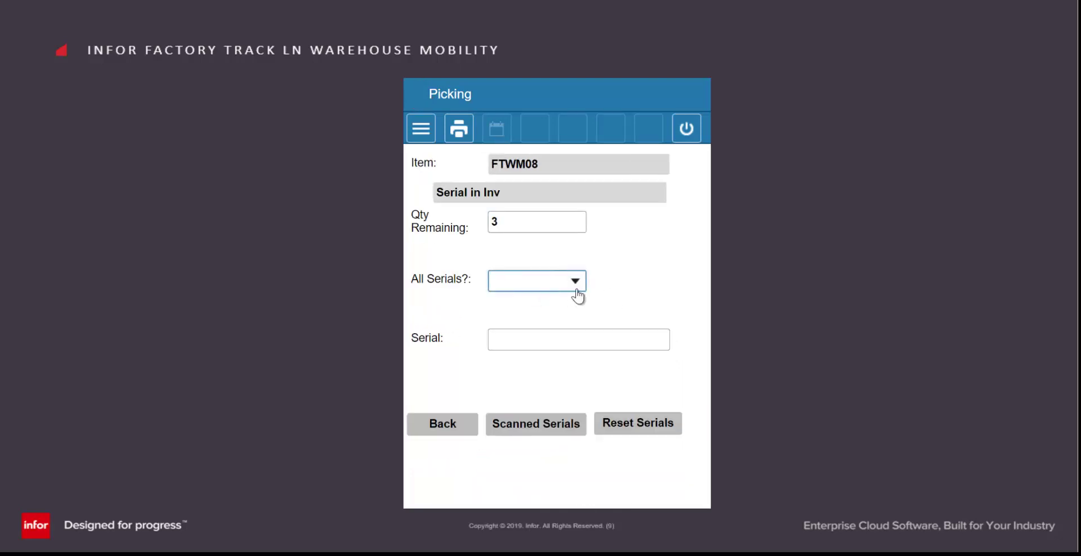
- Set All Serials? to No and record serials P101, P102 and P103
{"action": "left_click", "coordinate": [575, 282]}
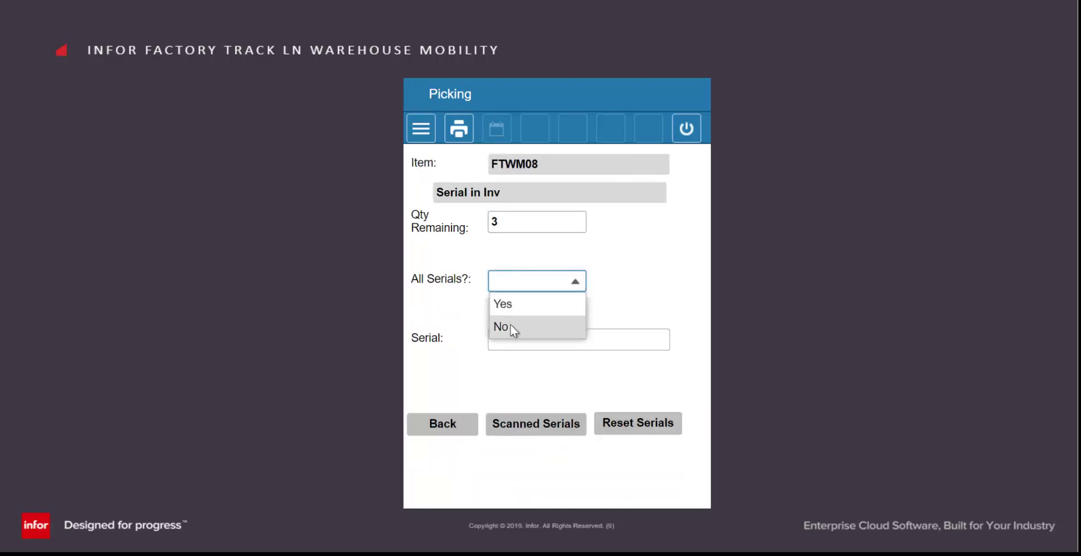
{"action": "left_click", "coordinate": [509, 327]}
{"action": "left_click", "coordinate": [527, 340]}
{"action": "type", "text": "P101"}
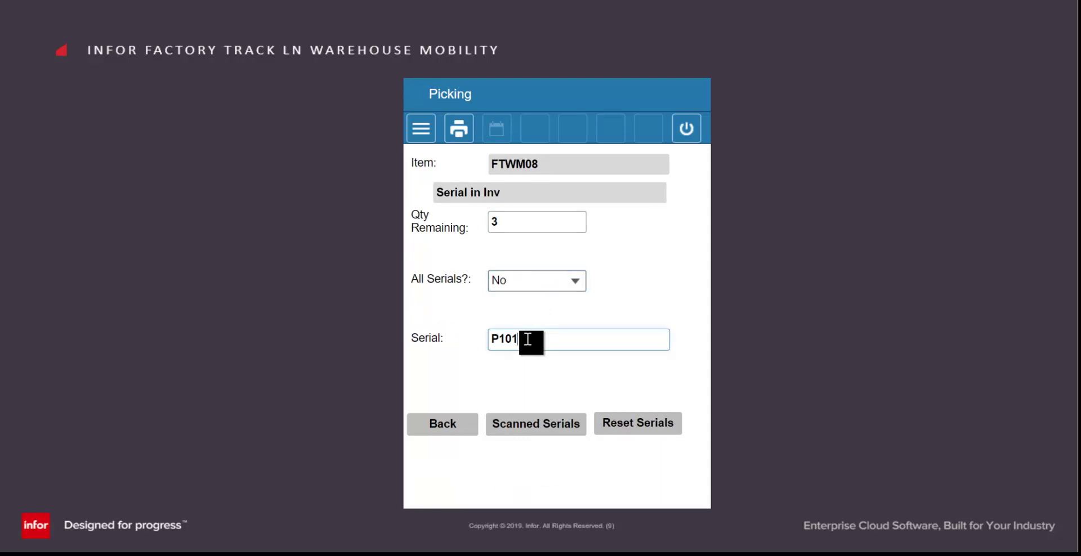
{"action": "key", "text": "Return"}
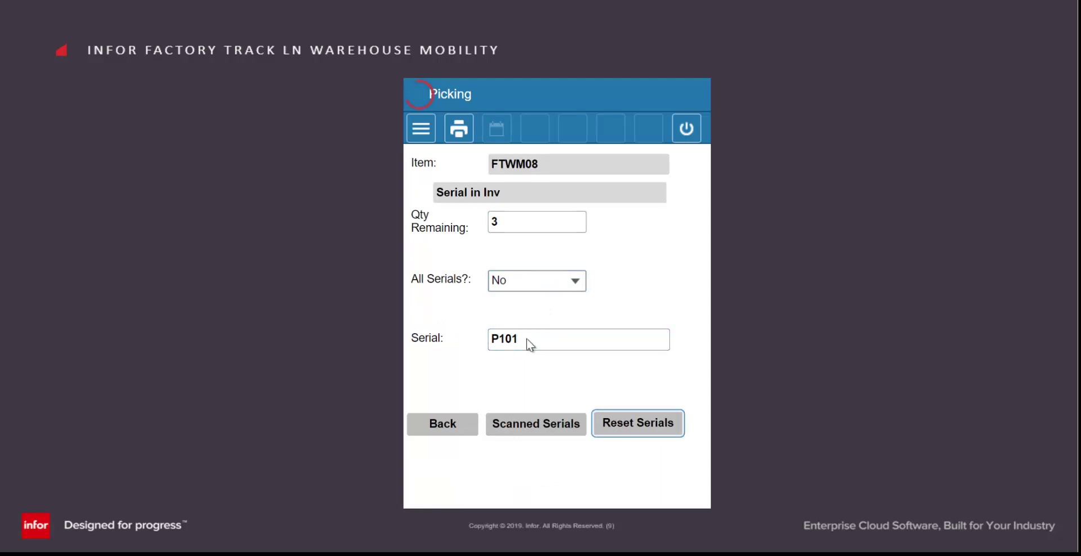
{"action": "type", "text": "P102"}
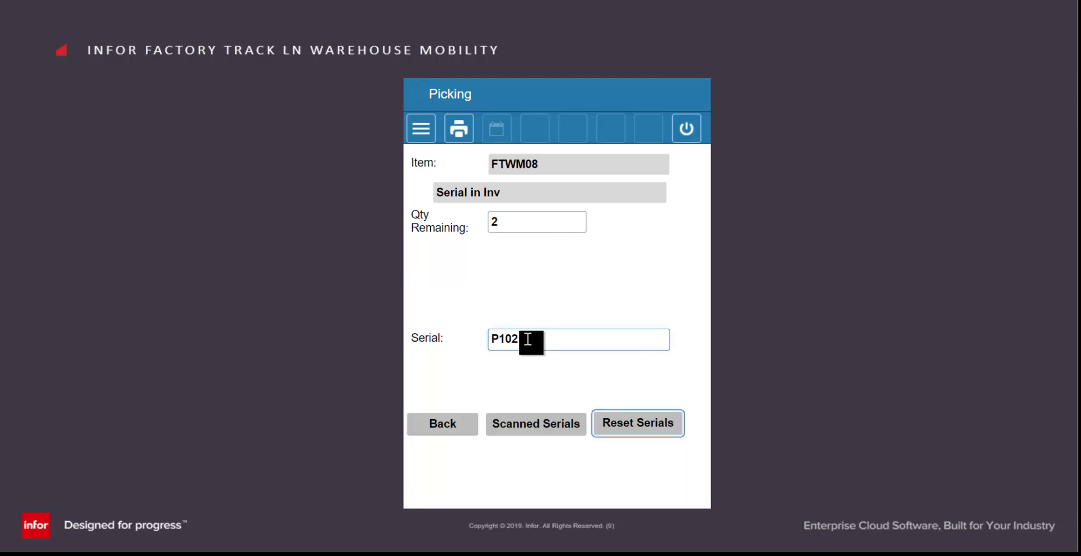
{"action": "key", "text": "Return"}
{"action": "type", "text": "P103"}
{"action": "key", "text": "Return"}
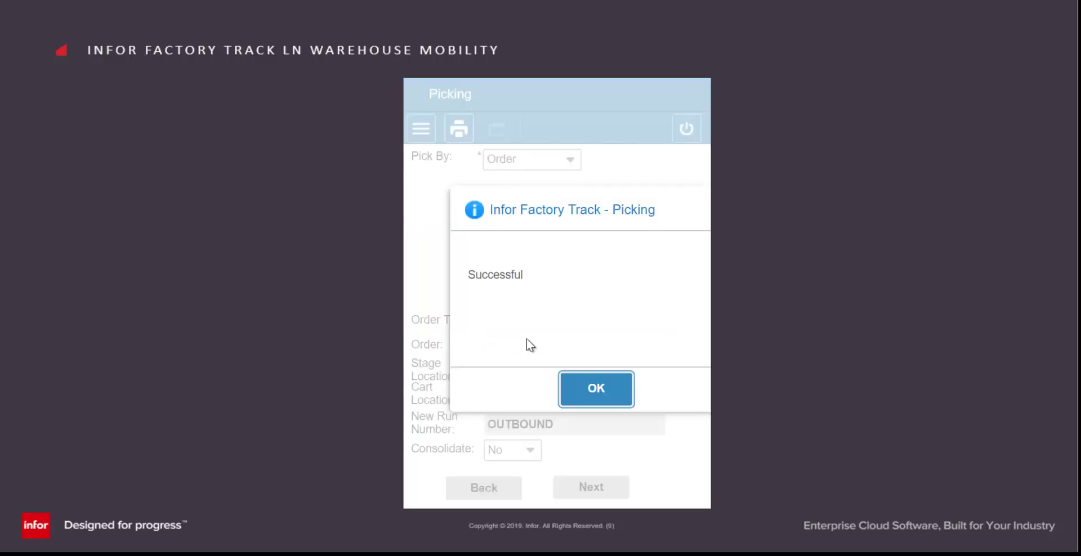
- Dismiss the final Successful message to return to the Picking order-entry form
{"action": "left_click", "coordinate": [587, 379]}
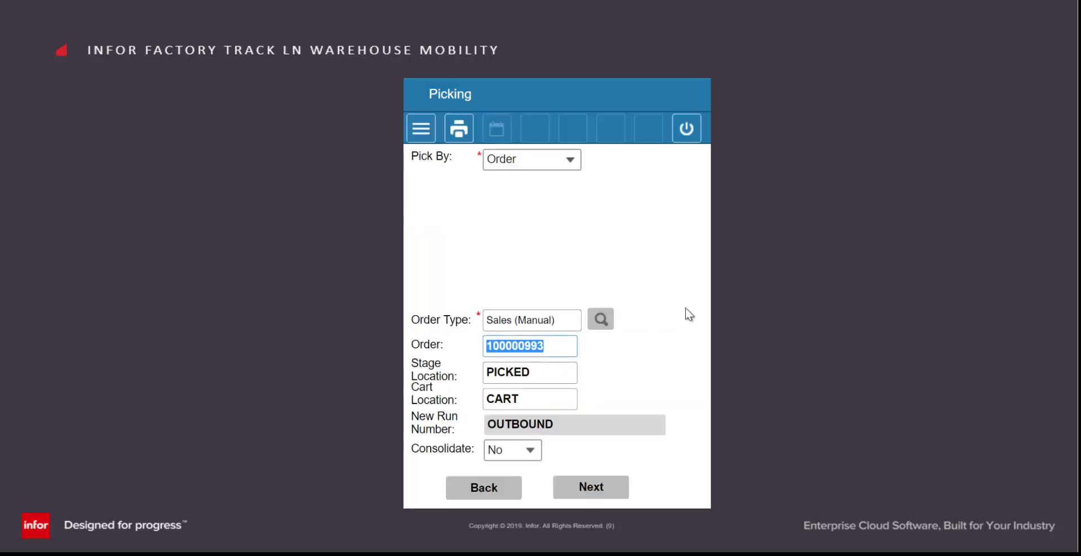